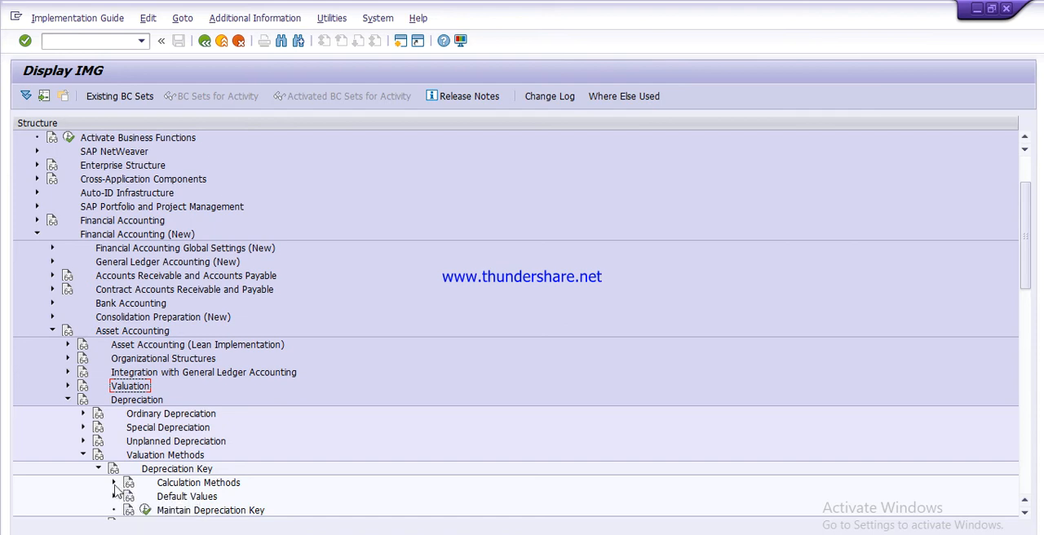
# Step: Review the ordinary base method 0011, percentage from useful life, under Define Base Methods and return to the implementation guide
pyautogui.click(114, 483)
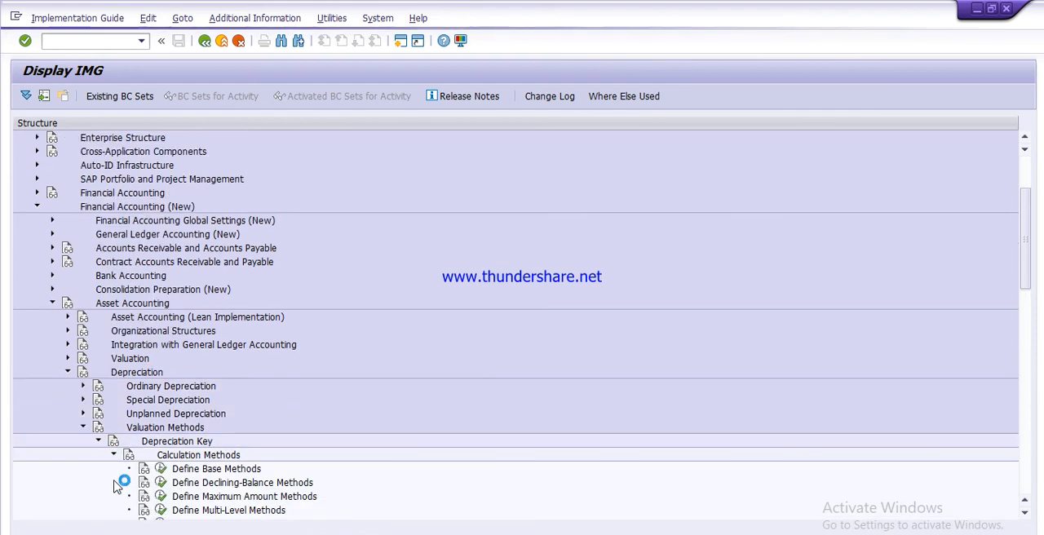
pyautogui.click(162, 469)
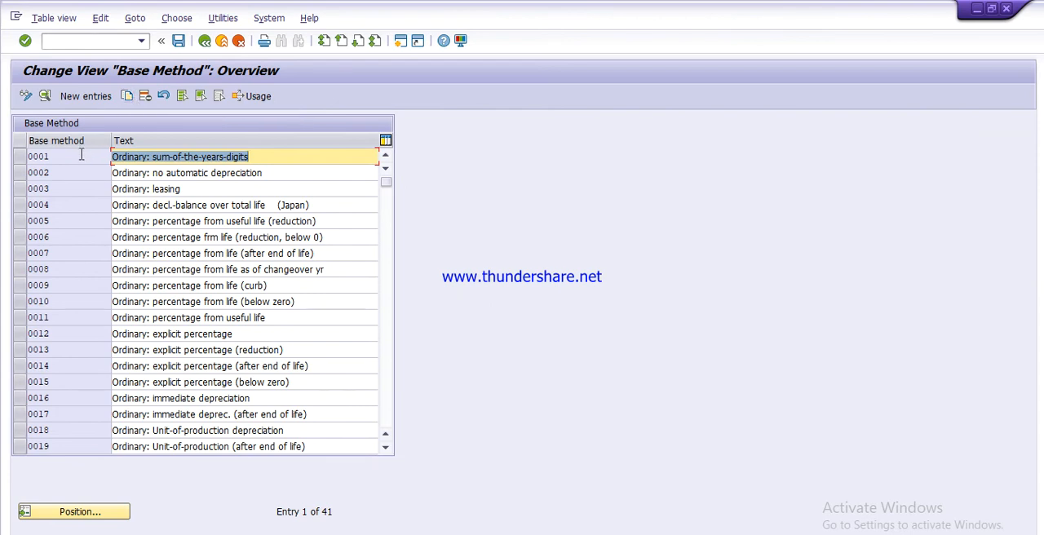
pyautogui.click(21, 321)
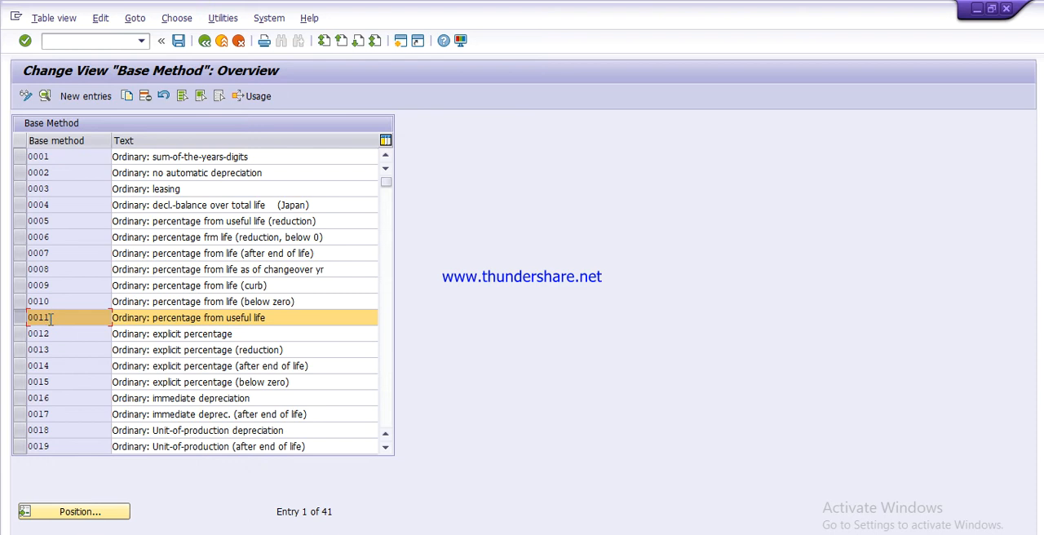
pyautogui.click(205, 41)
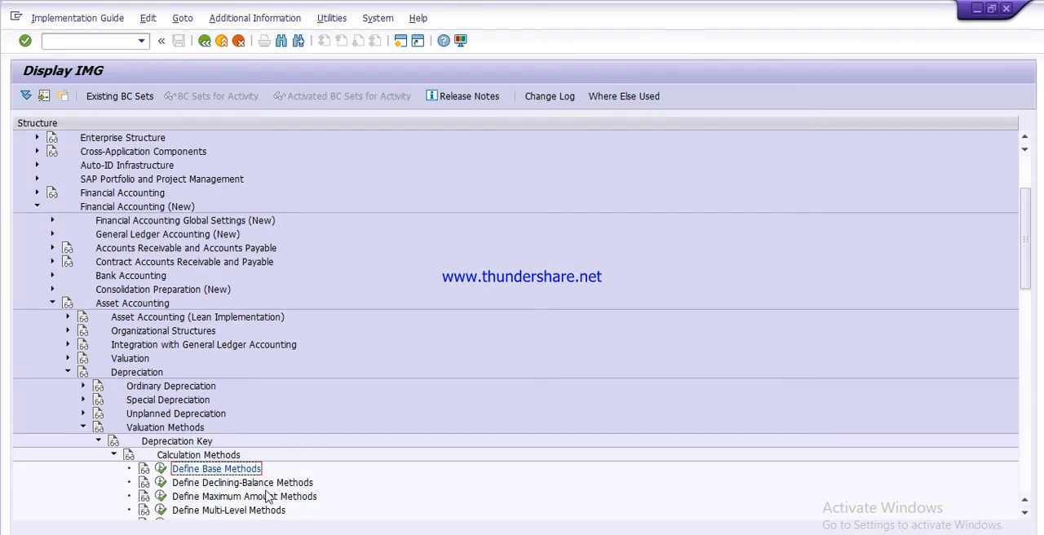
# Step: Review declining-balance method 001 in the TATA chart of depreciation and return to the implementation guide
pyautogui.click(159, 483)
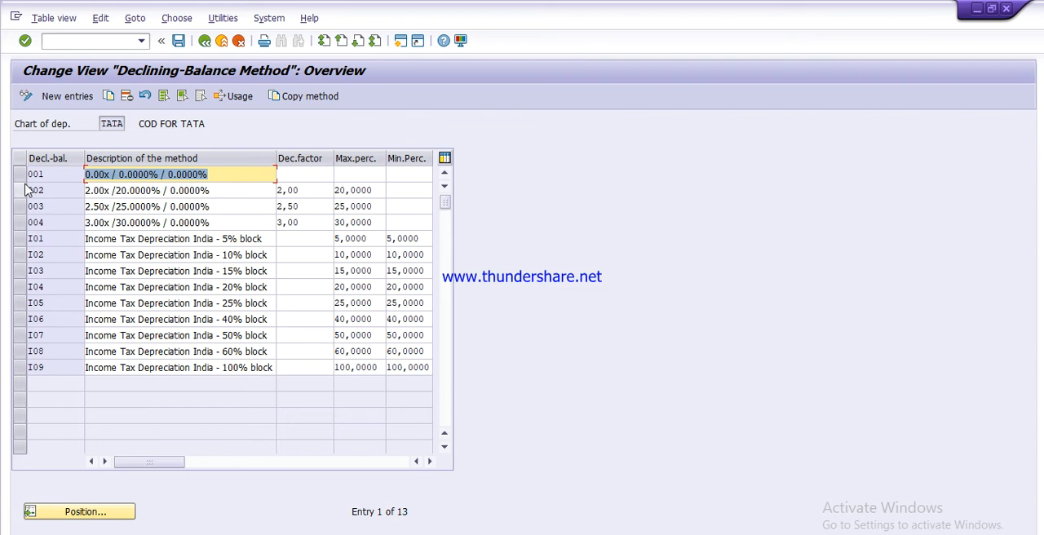
pyautogui.click(238, 174)
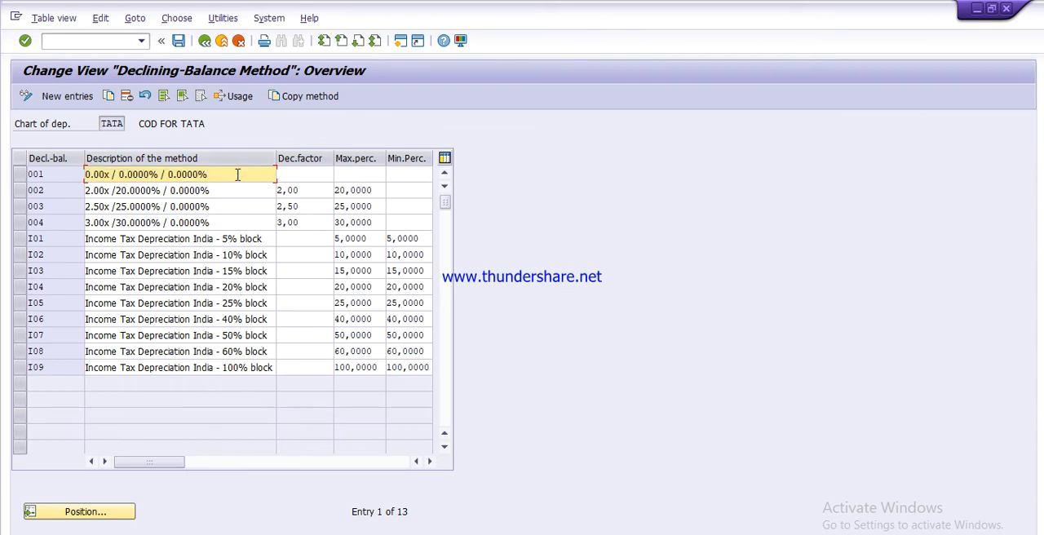
pyautogui.click(50, 176)
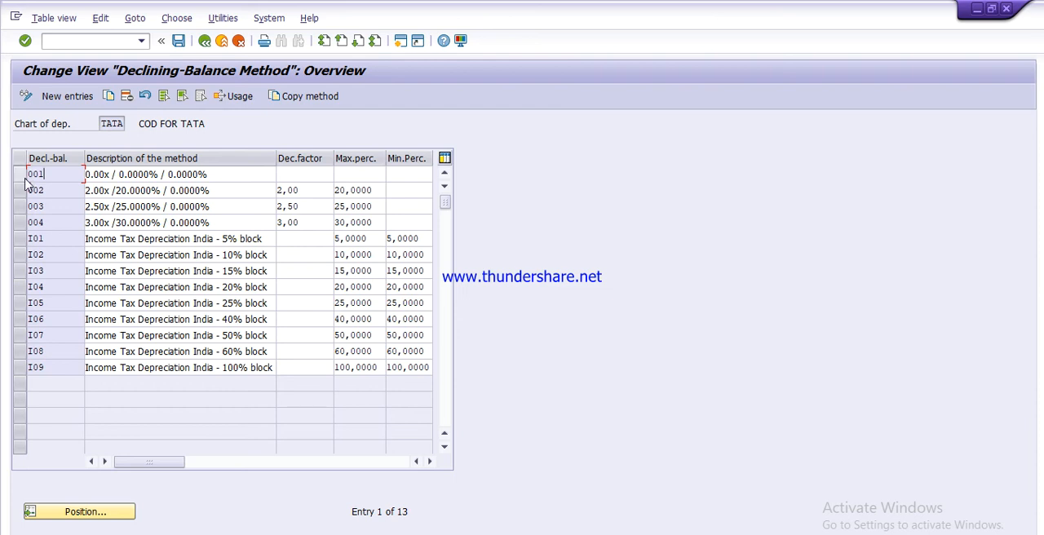
pyautogui.click(18, 176)
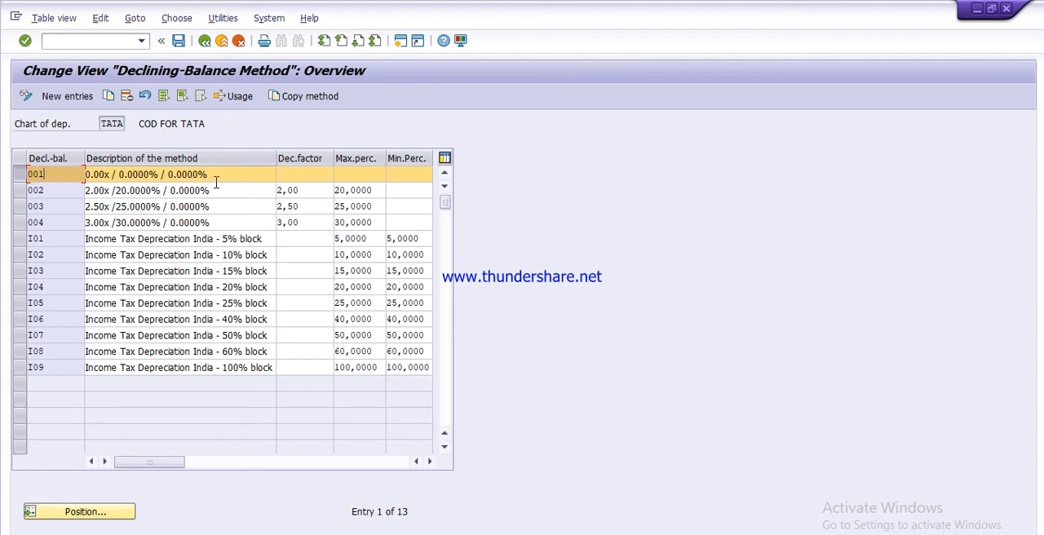
pyautogui.click(204, 41)
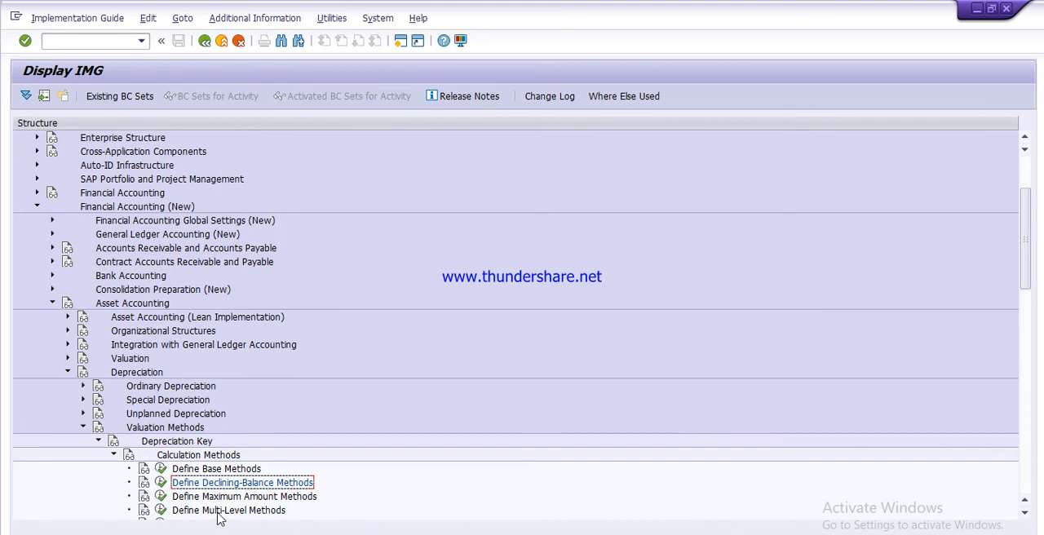
# Step: Create multilevel method tam described as MULTI LEVEL METHOD FOR TATA, with validity starting from the ordinary depreciation start date
pyautogui.click(160, 510)
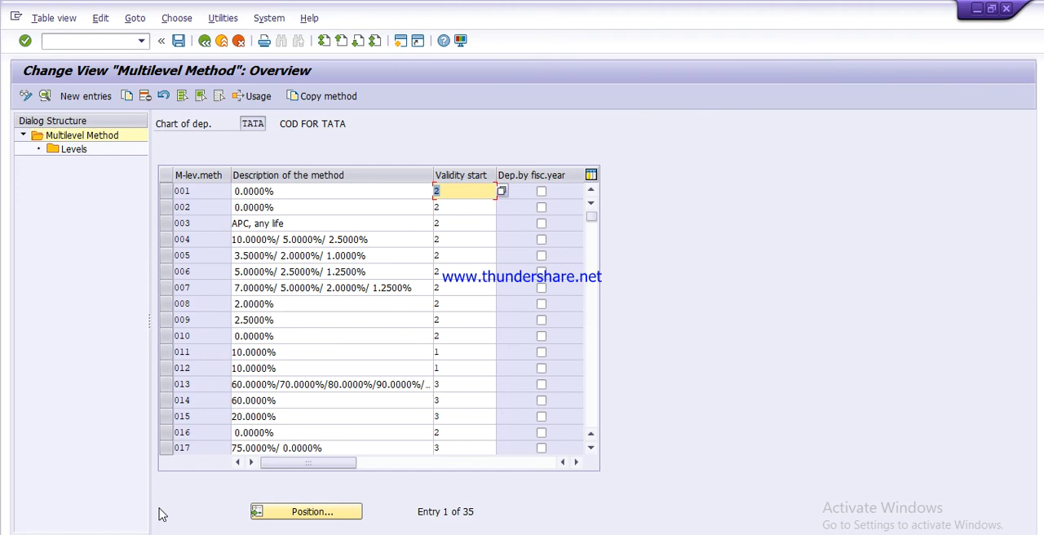
pyautogui.click(80, 97)
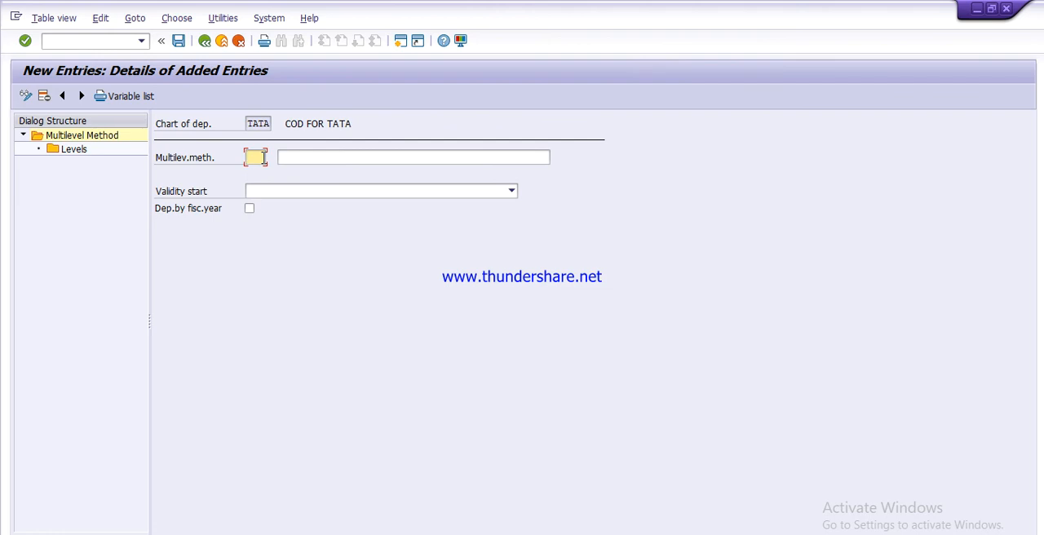
pyautogui.write('ta')
pyautogui.write('d')
pyautogui.press('BackSpace')
pyautogui.write('m')
pyautogui.click(285, 155)
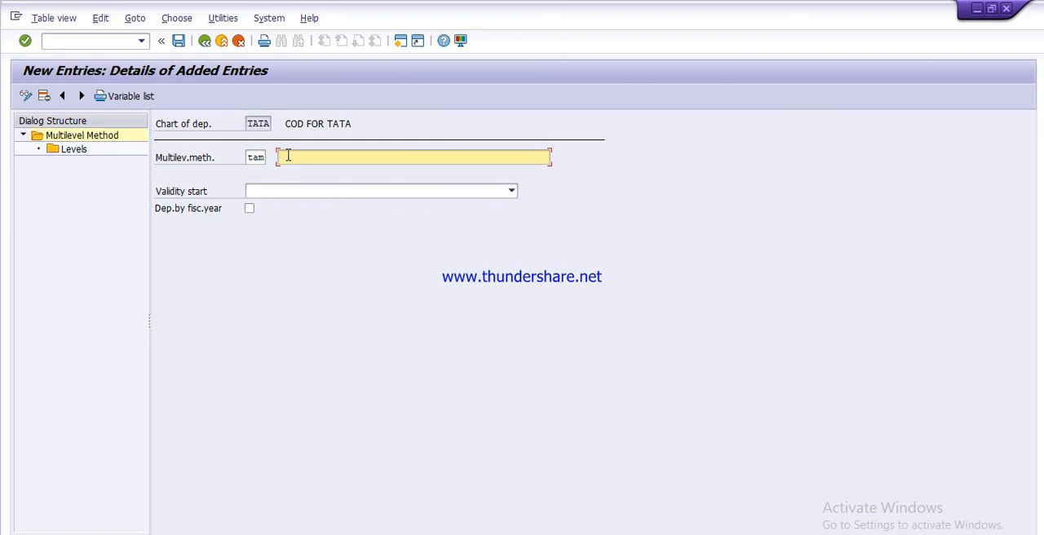
pyautogui.write('mu')
pyautogui.press('Down')
pyautogui.press('Return')
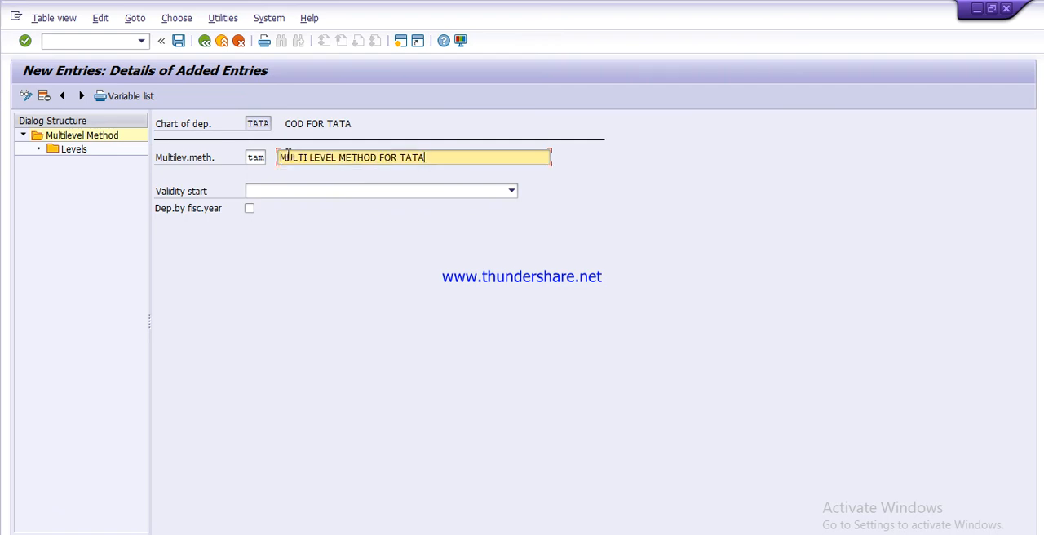
pyautogui.click(512, 193)
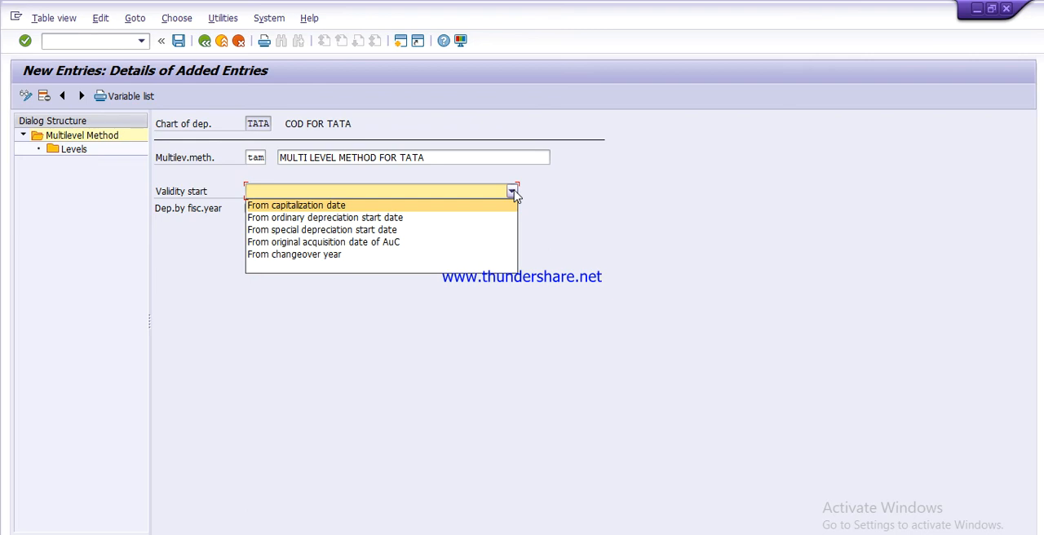
pyautogui.click(341, 219)
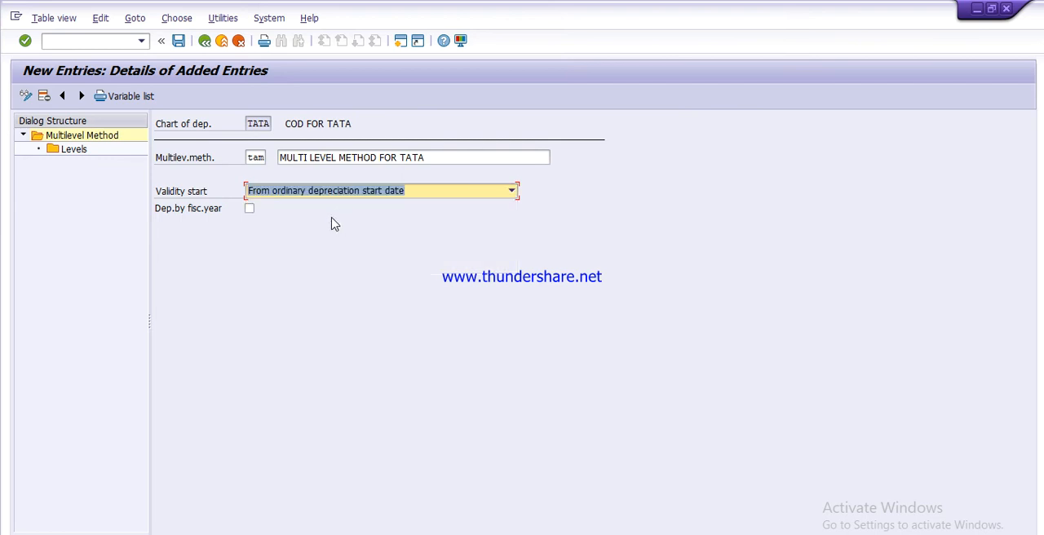
# Step: Add a level to multilevel method TAM with acquisition year 9999, years 999 and period 12
pyautogui.doubleClick(73, 149)
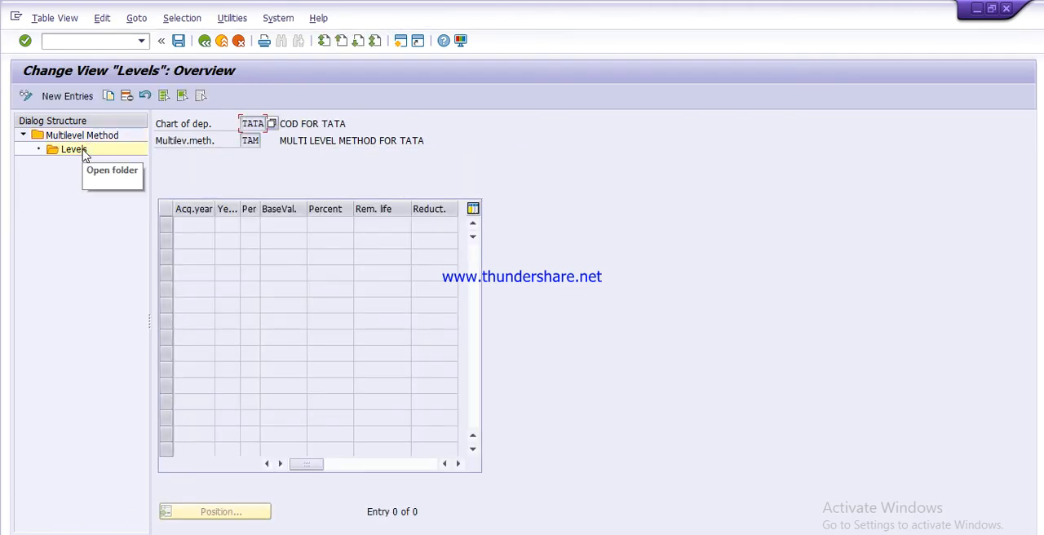
pyautogui.click(64, 97)
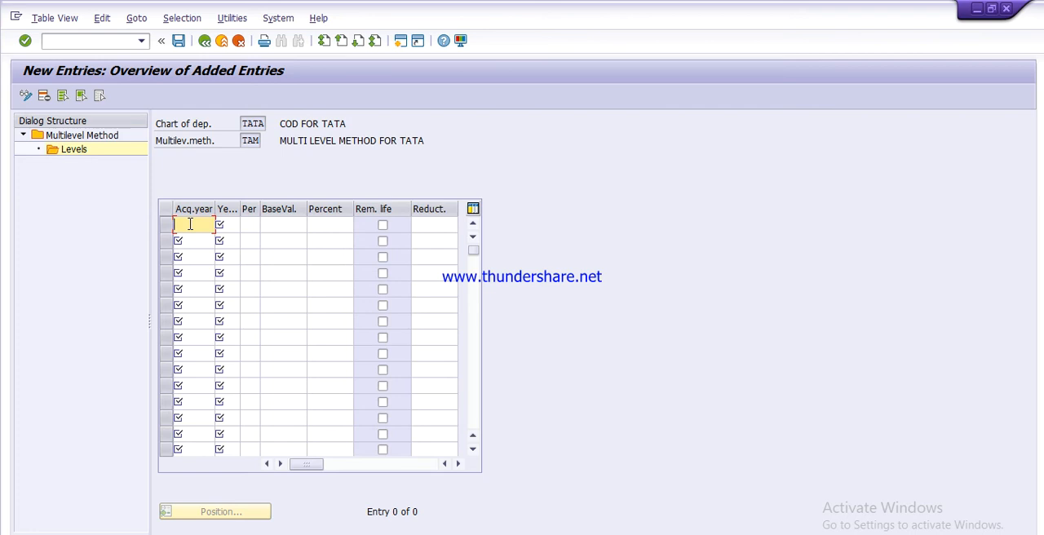
pyautogui.write('9999')
pyautogui.press('Tab')
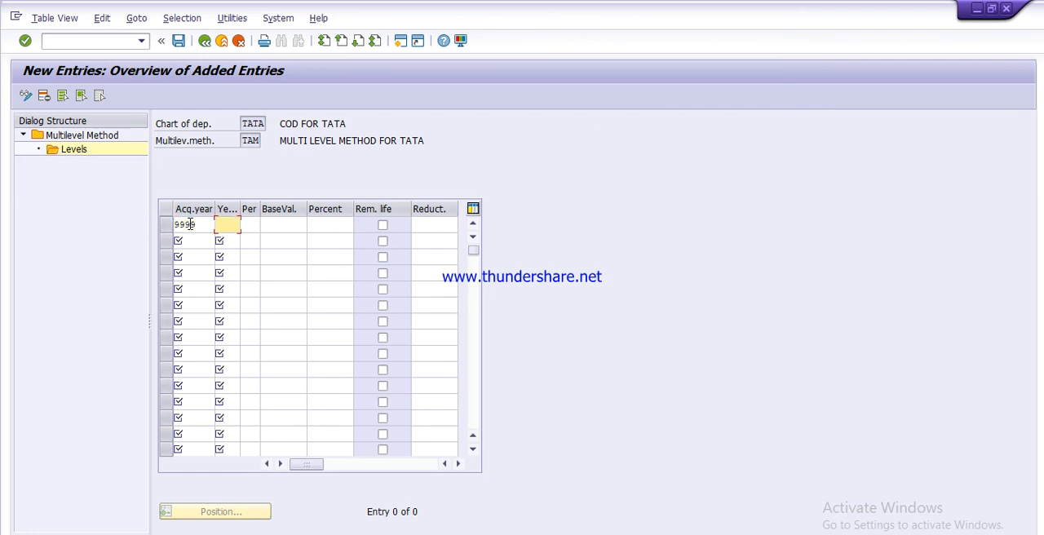
pyautogui.write('999')
pyautogui.press('Tab')
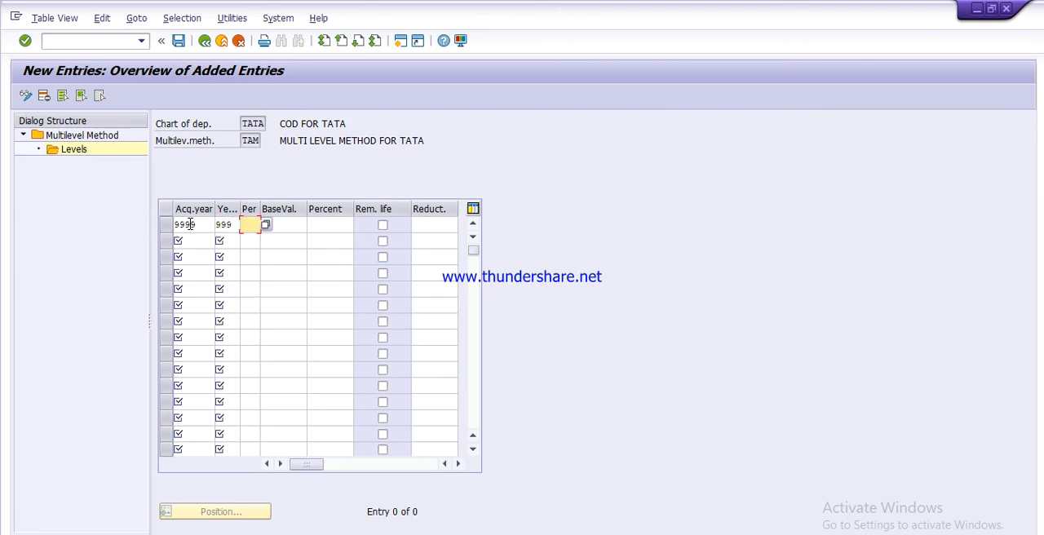
pyautogui.write('12')
pyautogui.press('Tab')
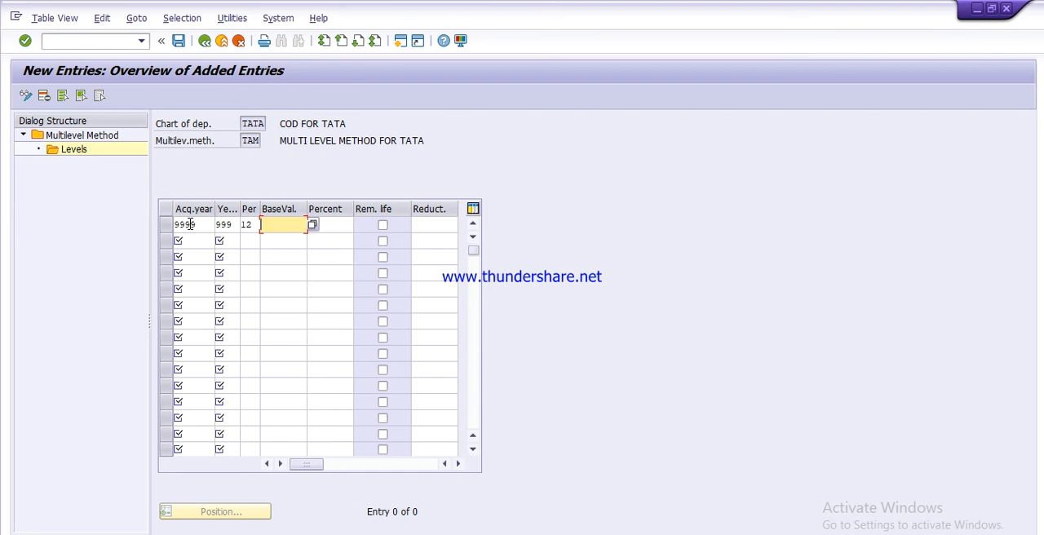
# Step: Set the level's base value to 24, Net book value, and enable remaining life
pyautogui.press('F4')
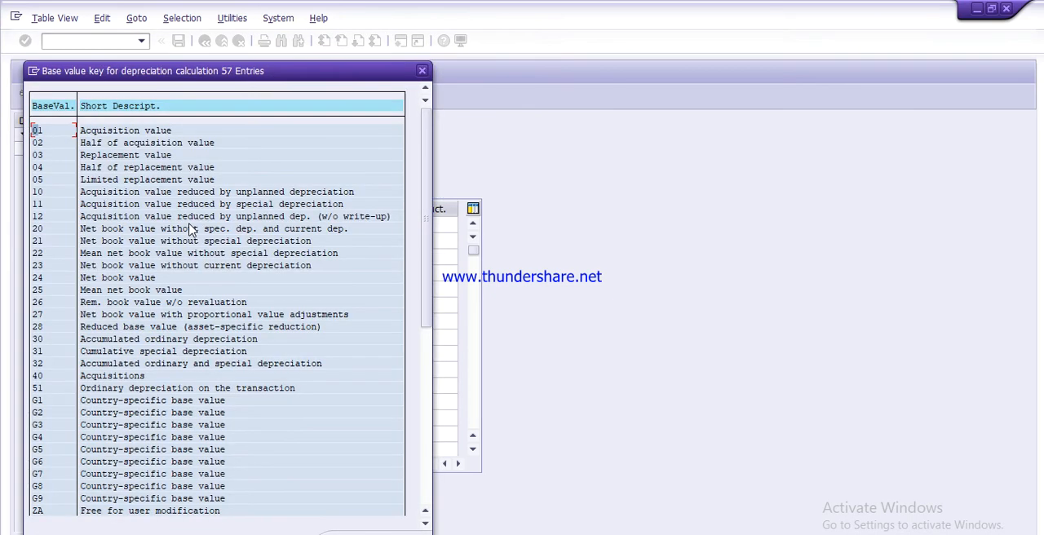
pyautogui.doubleClick(137, 277)
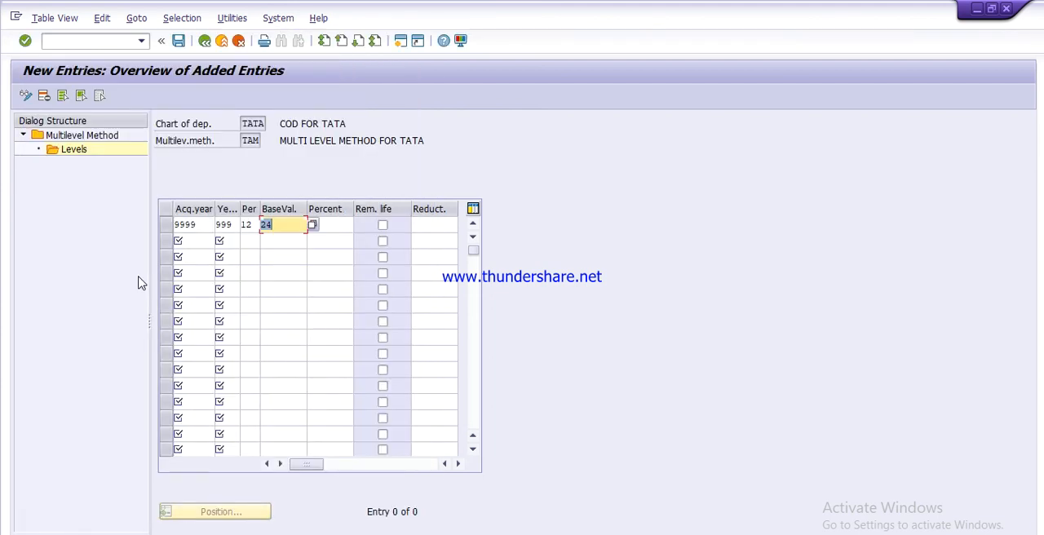
pyautogui.press('Tab')
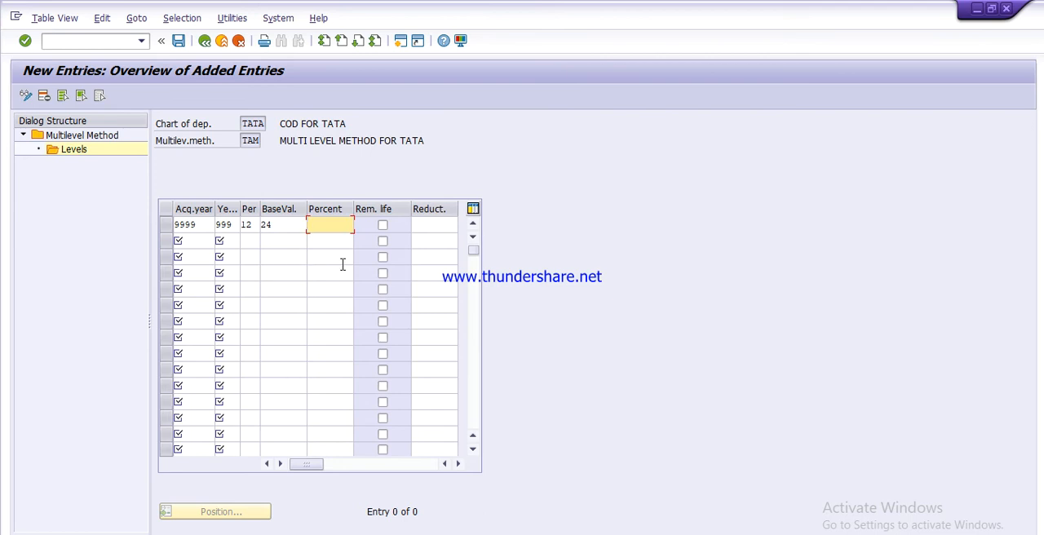
pyautogui.click(383, 226)
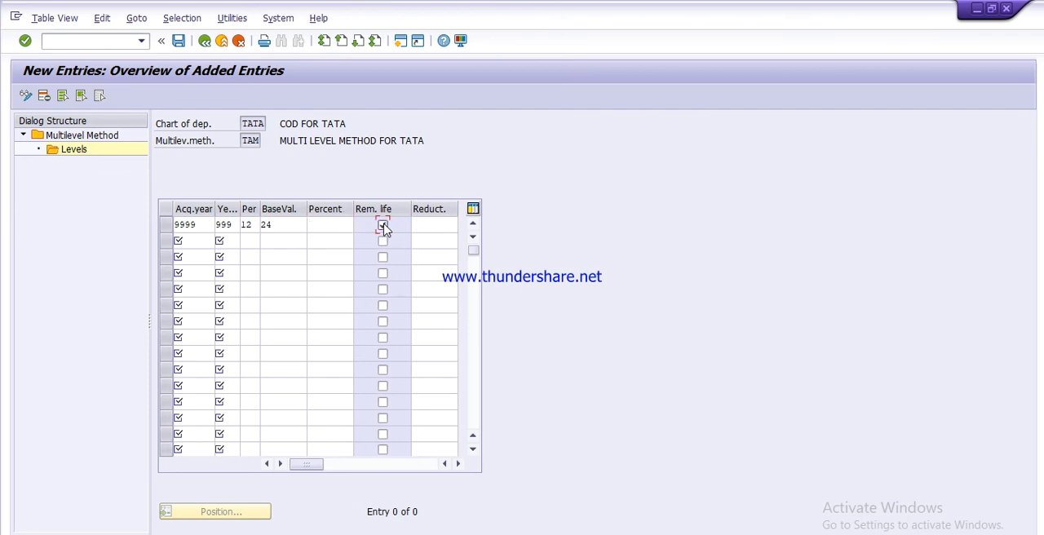
# Step: Save the multilevel method under the TATA PVT. LTD. customizing request and return to the implementation guide
pyautogui.click(178, 40)
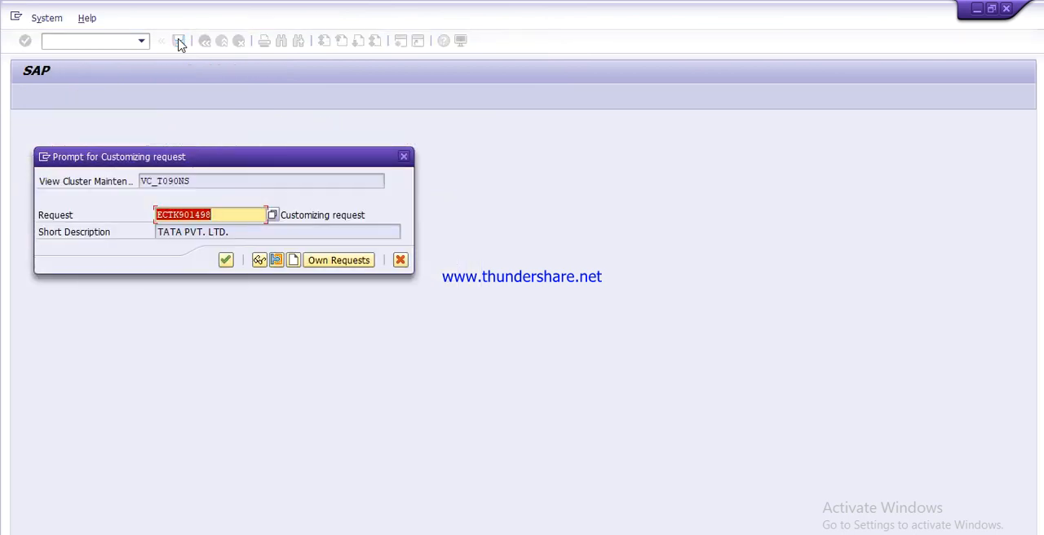
pyautogui.click(225, 261)
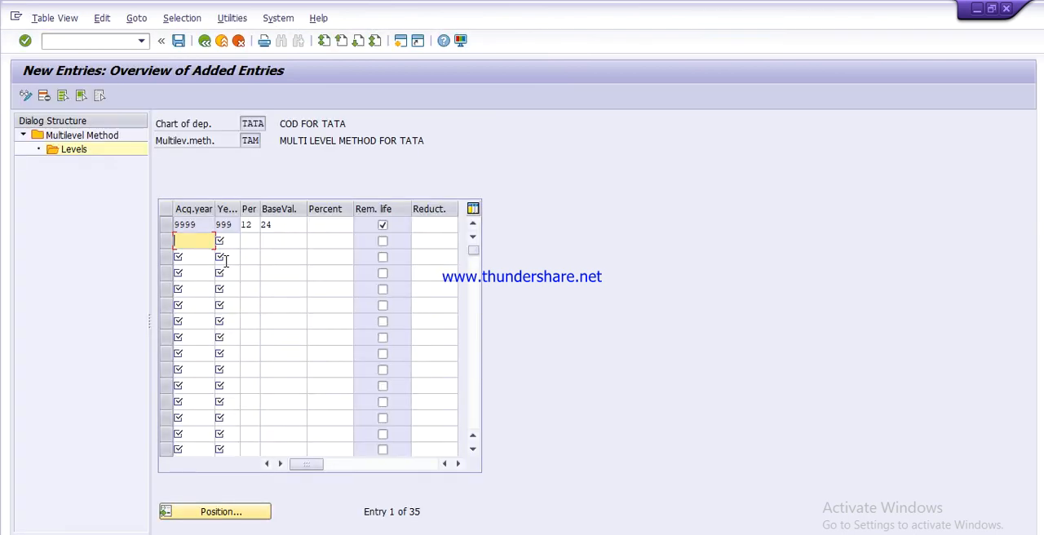
pyautogui.click(204, 41)
pyautogui.click(205, 40)
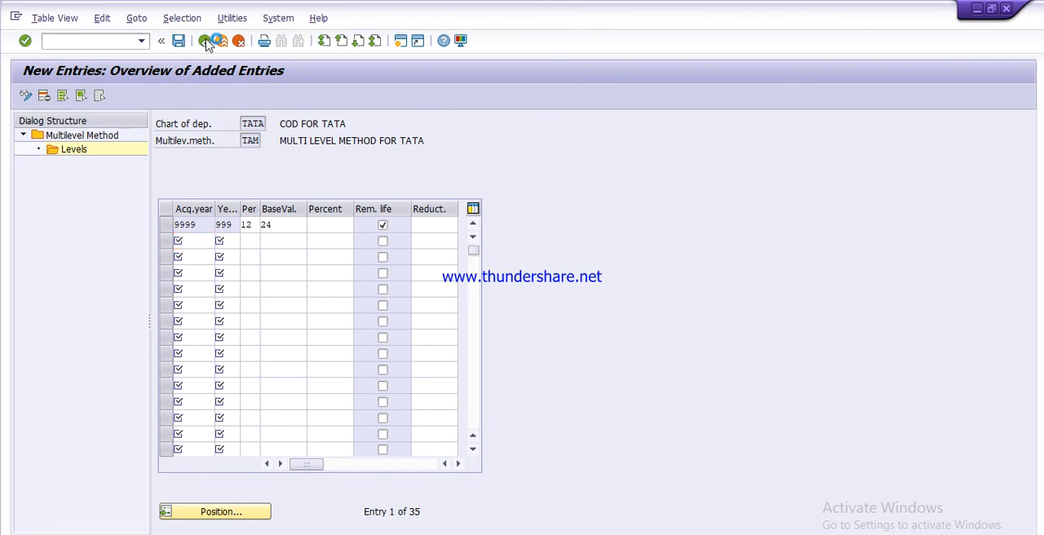
pyautogui.click(205, 41)
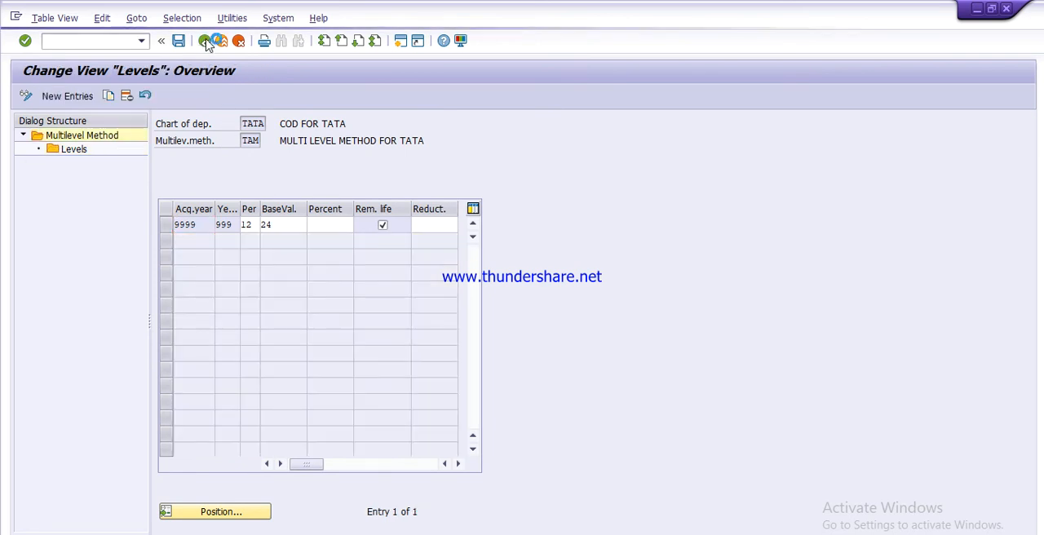
pyautogui.click(205, 41)
pyautogui.click(206, 42)
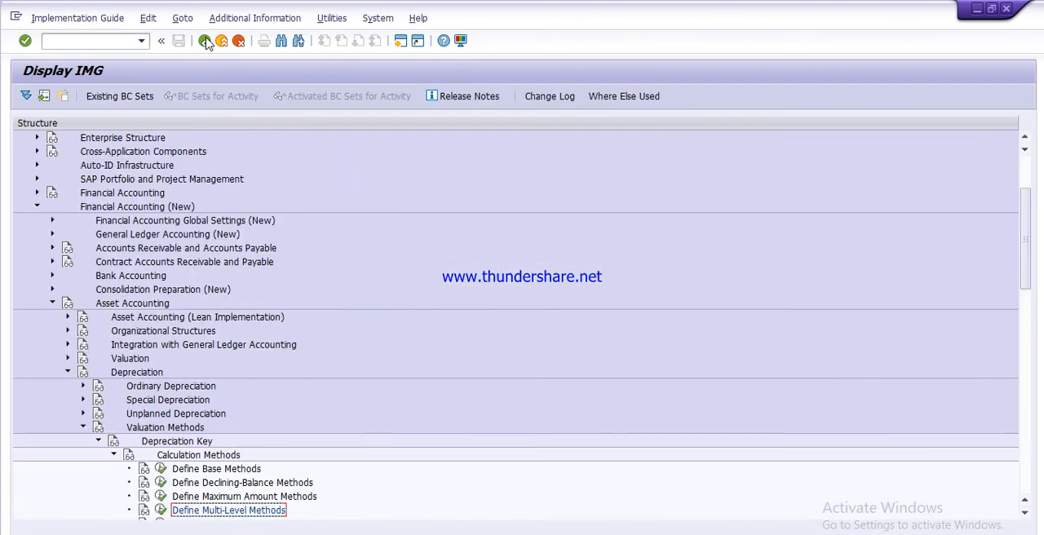
# Step: Open the Maintain Depreciation Key activity under Valuation Methods in the implementation guide
pyautogui.press('Down')
pyautogui.press('Down')
pyautogui.press('Down')
pyautogui.press('Down')
pyautogui.press('Down')
pyautogui.press('Down')
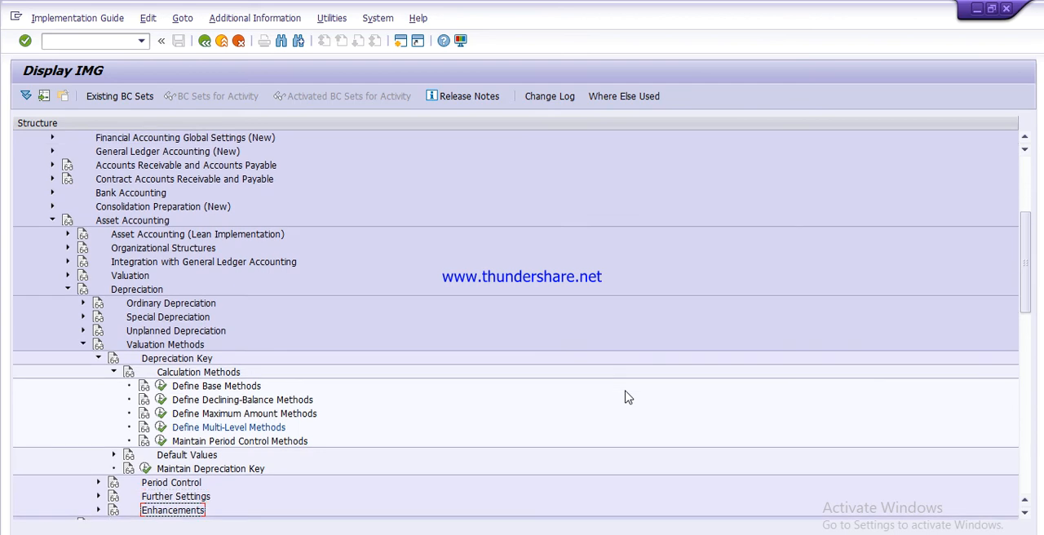
pyautogui.click(145, 469)
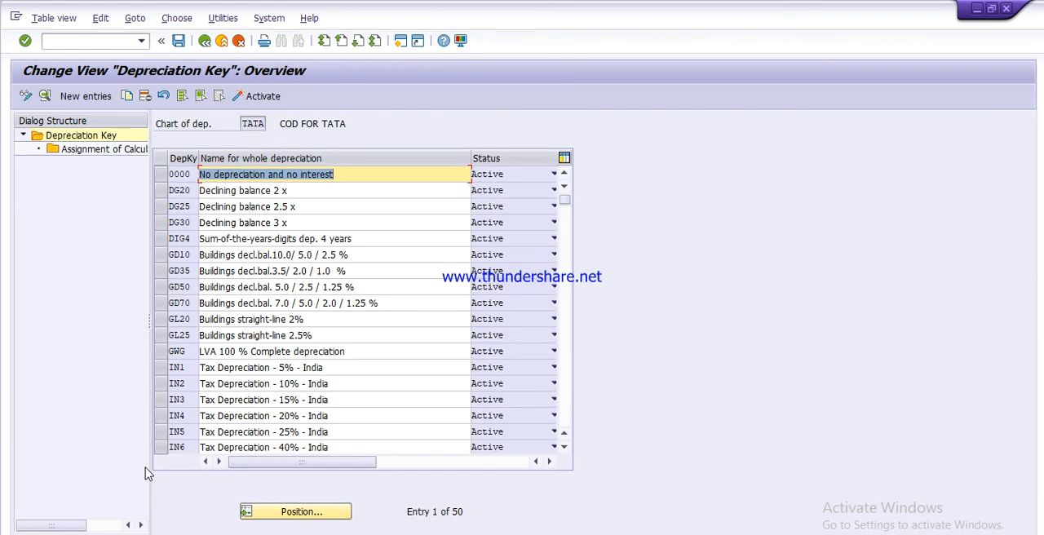
# Step: Create a new depreciation key tad1 with the description DEPRECIATION KEY FOR TATA
pyautogui.click(86, 96)
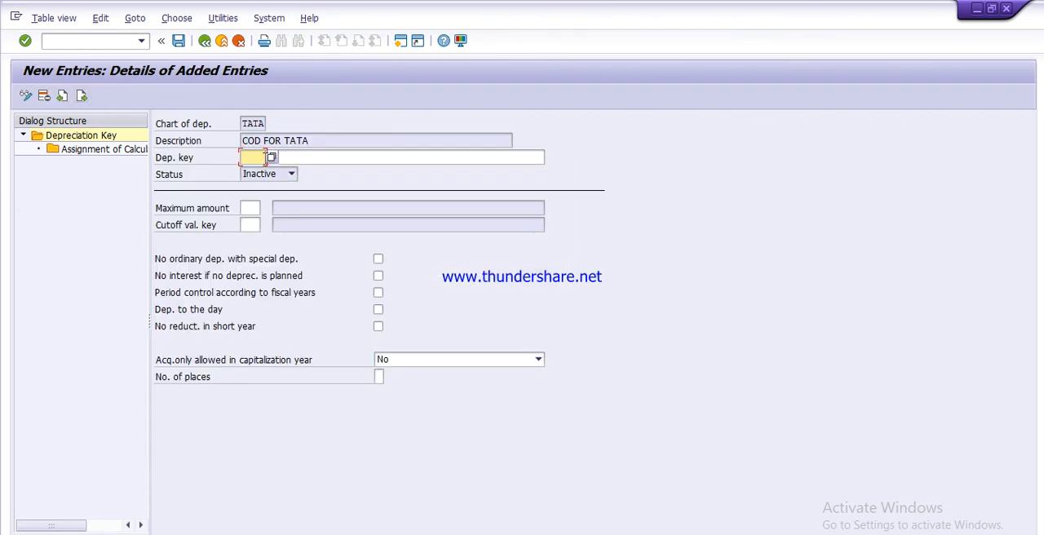
pyautogui.write('ta')
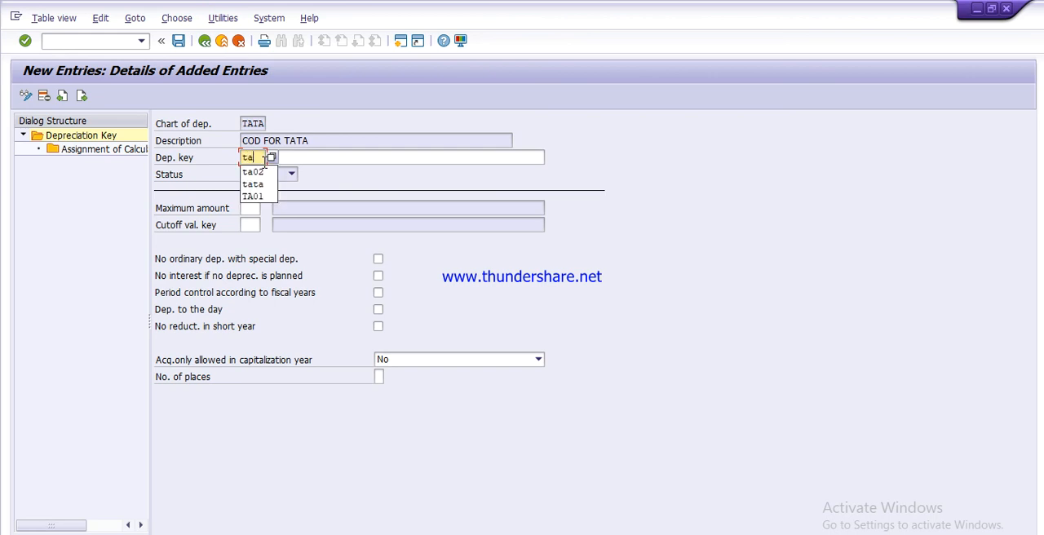
pyautogui.write('d')
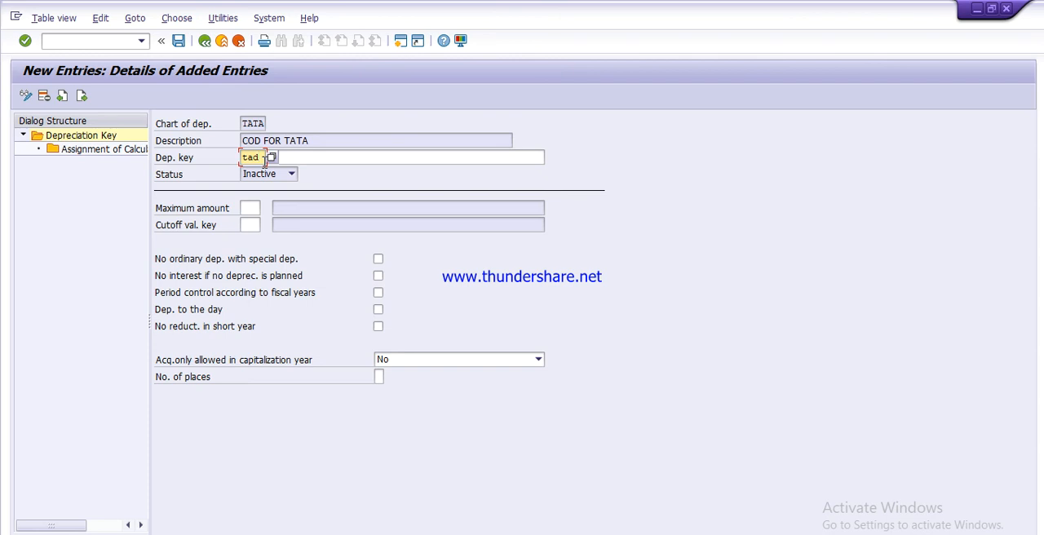
pyautogui.write('l')
pyautogui.press('Tab')
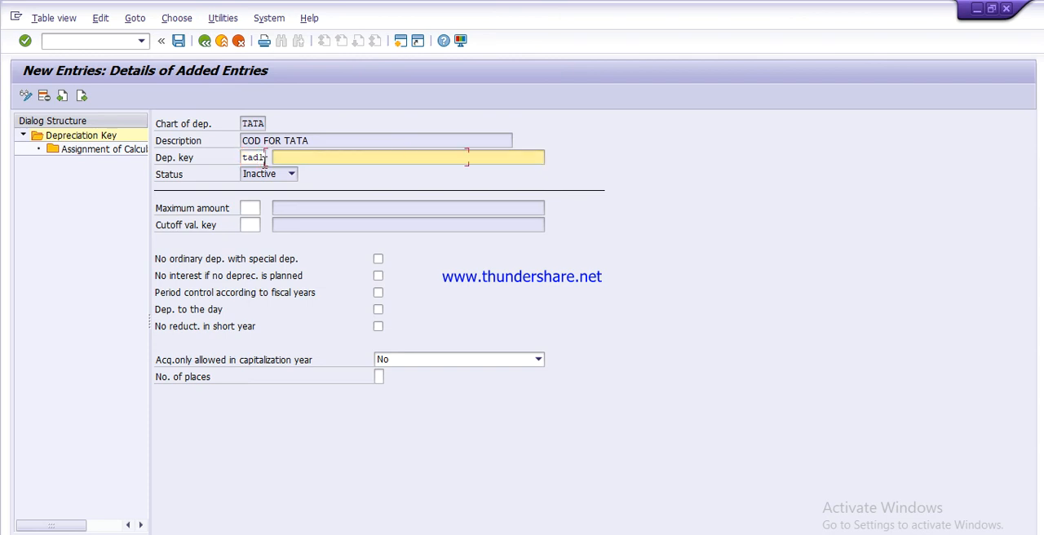
pyautogui.write('d')
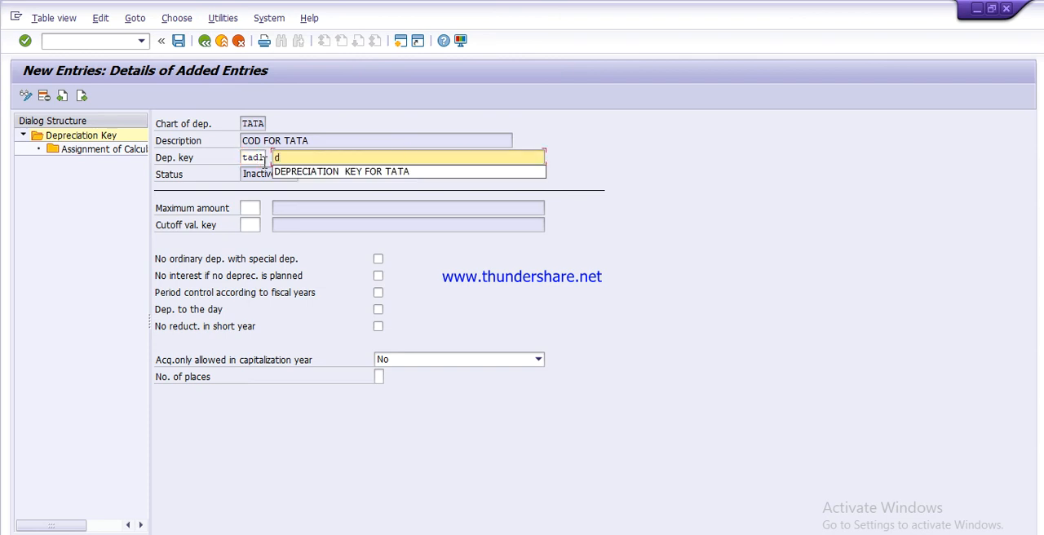
pyautogui.press('Down')
pyautogui.press('Return')
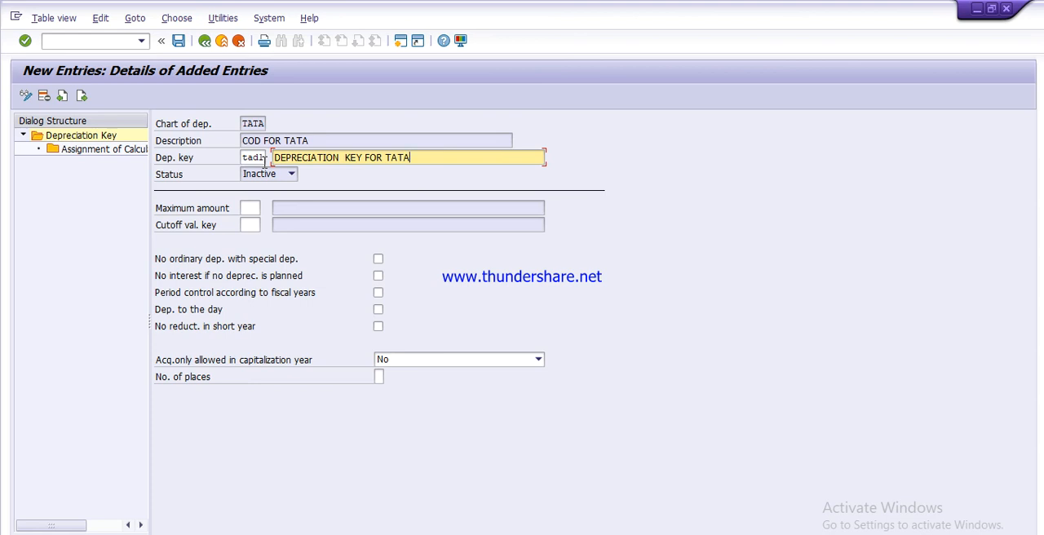
# Step: Add a calculation method assignment to key TAD1 with type Ord.depreciation and phase From the start of depreciation
pyautogui.doubleClick(96, 152)
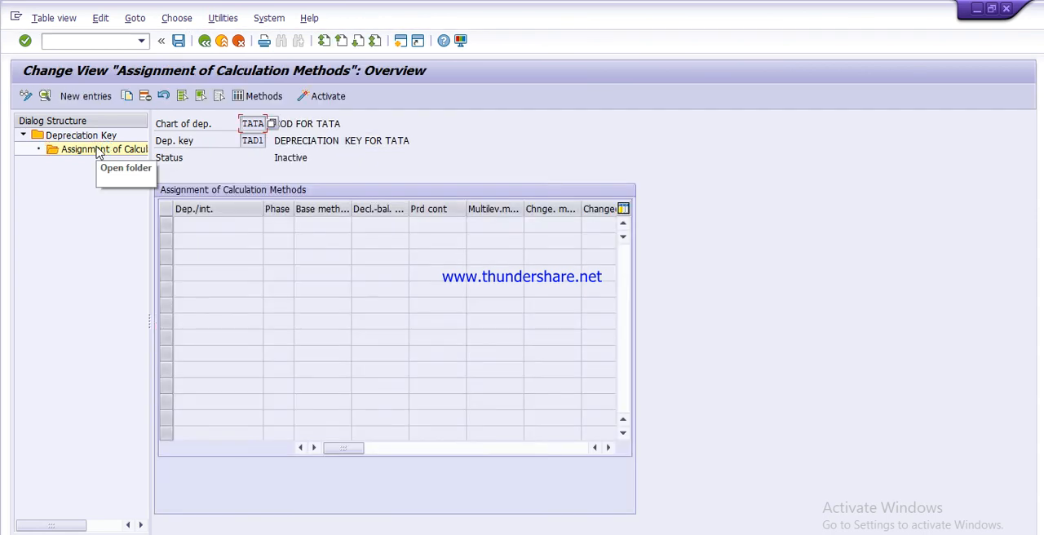
pyautogui.click(93, 98)
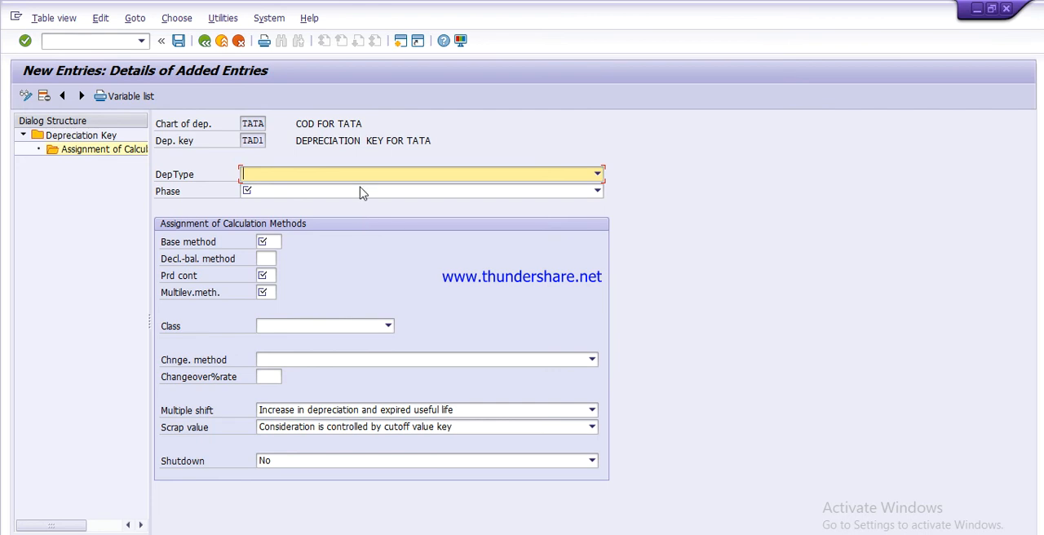
pyautogui.click(598, 174)
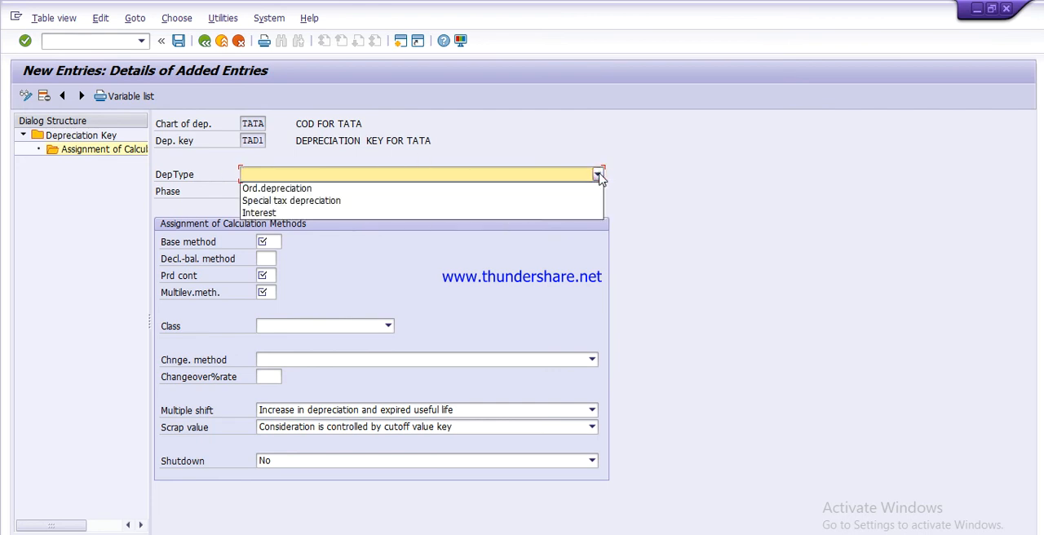
pyautogui.click(279, 189)
pyautogui.click(280, 191)
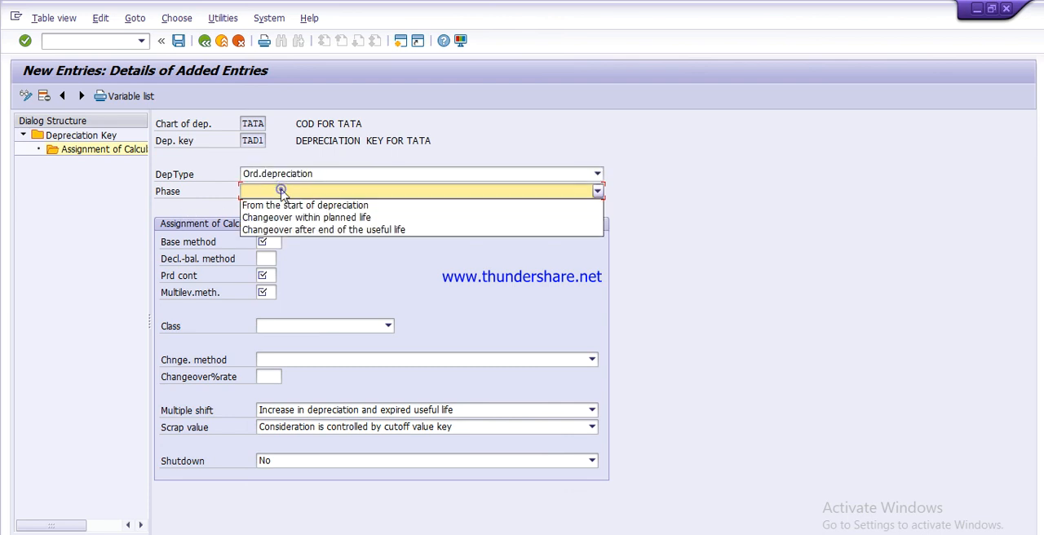
pyautogui.click(598, 193)
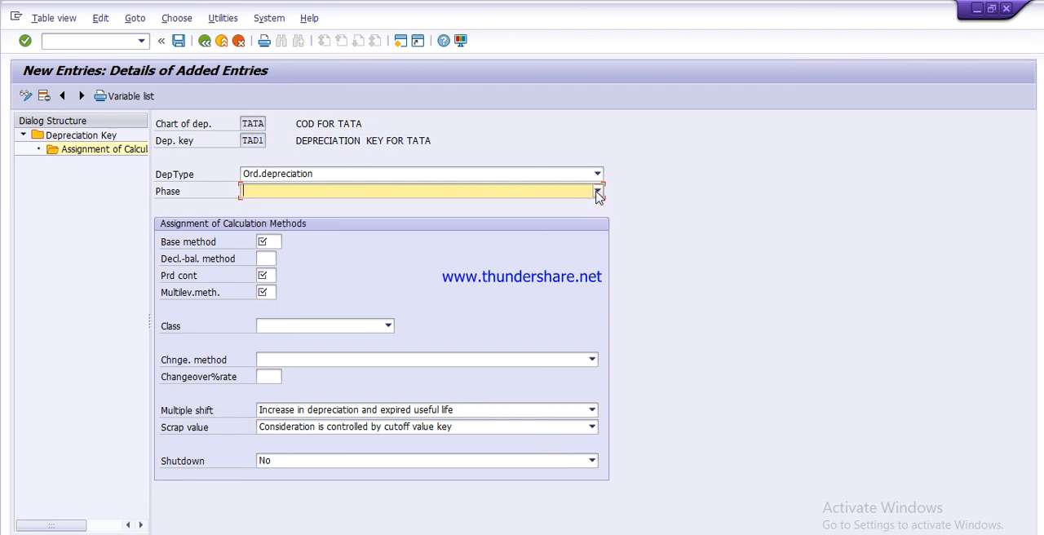
pyautogui.click(598, 194)
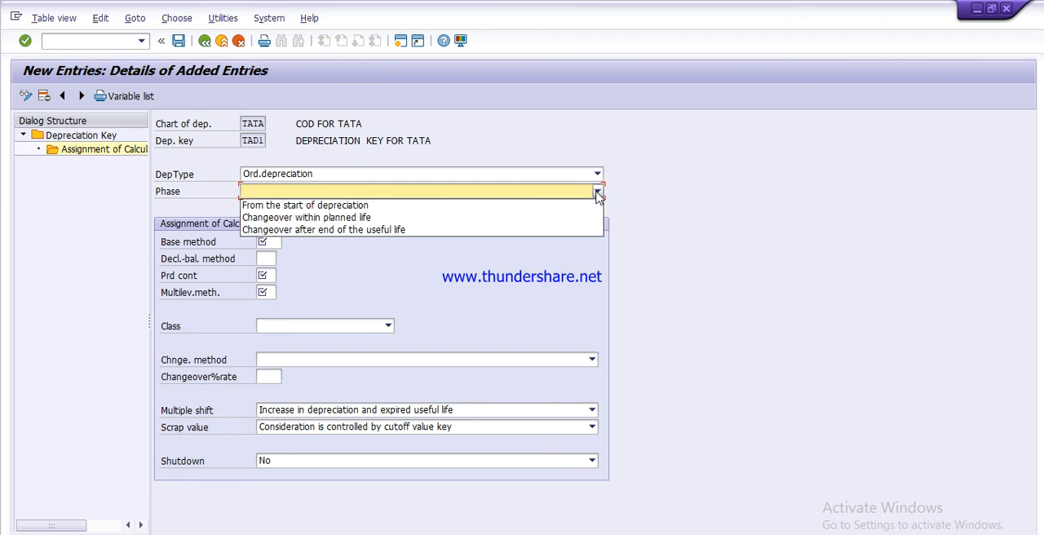
pyautogui.click(312, 207)
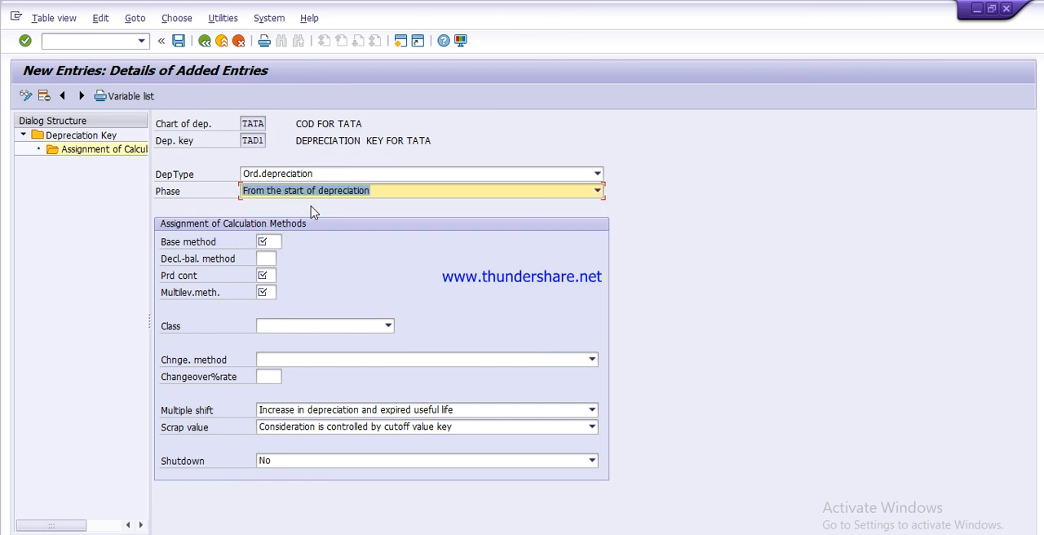
# Step: Assign base method 0011, declining-balance method 001, period control 001 and multilevel method tam to the depreciation key
pyautogui.click(276, 242)
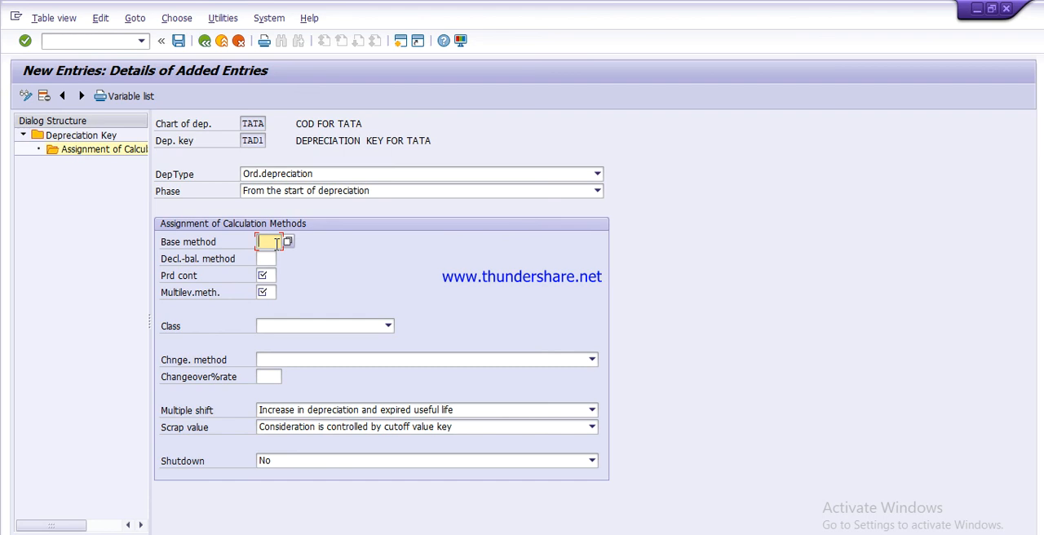
pyautogui.write('0017')
pyautogui.click(267, 259)
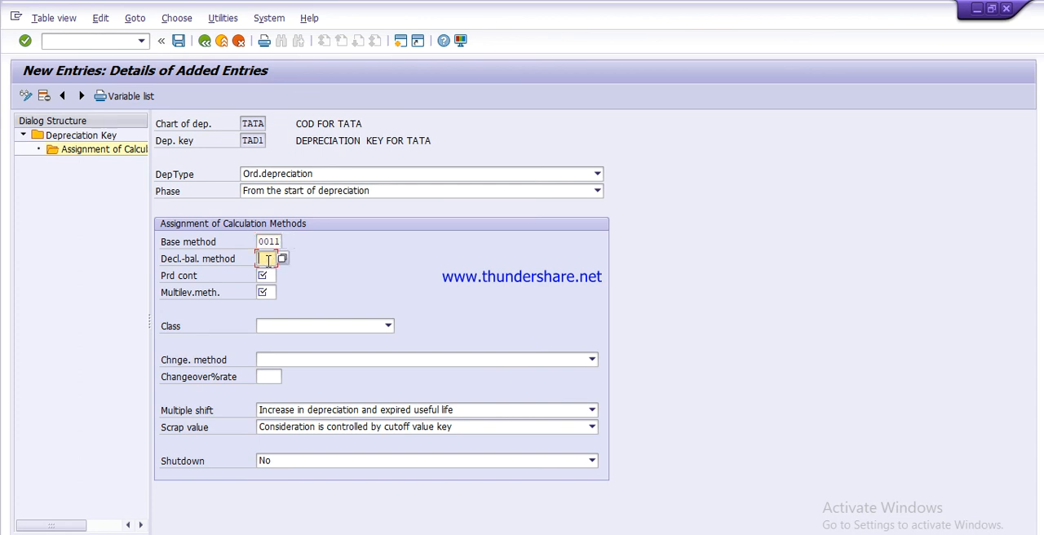
pyautogui.write('001')
pyautogui.click(265, 275)
pyautogui.write('001')
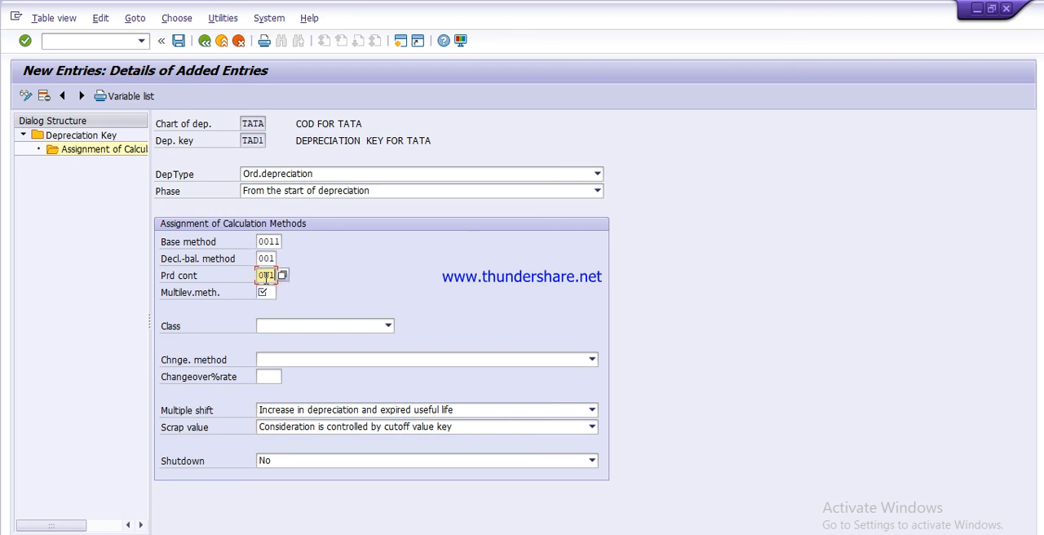
pyautogui.click(270, 292)
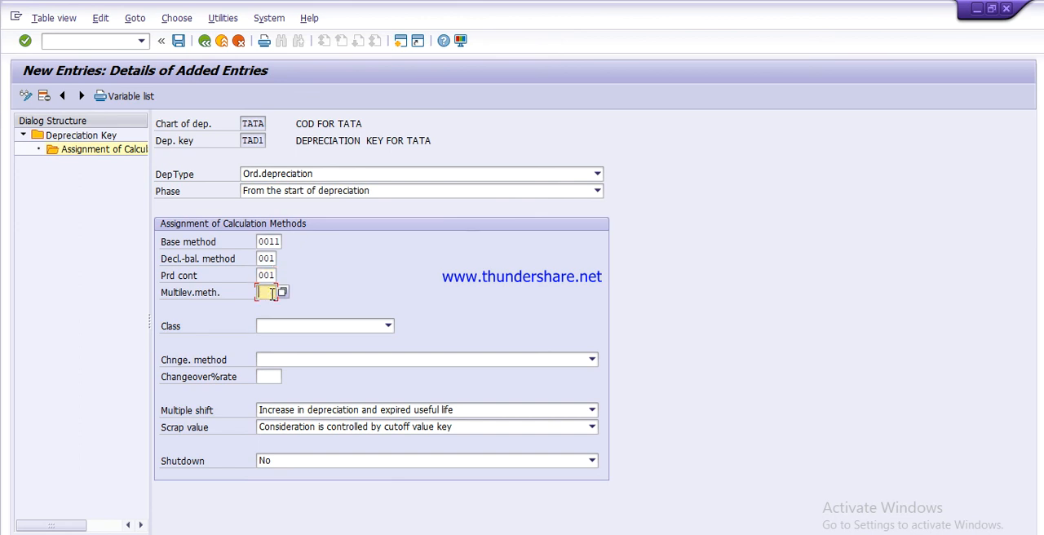
pyautogui.write('tam')
# Step: Set the assignment's class to Straight-line depreciation and its changeover method to No automatic changeover
pyautogui.click(389, 326)
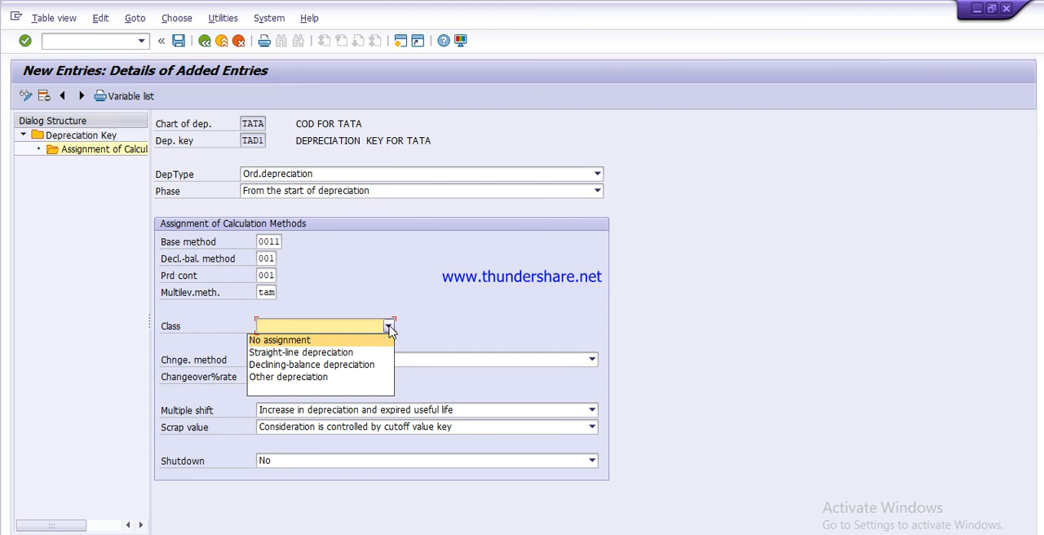
pyautogui.click(352, 354)
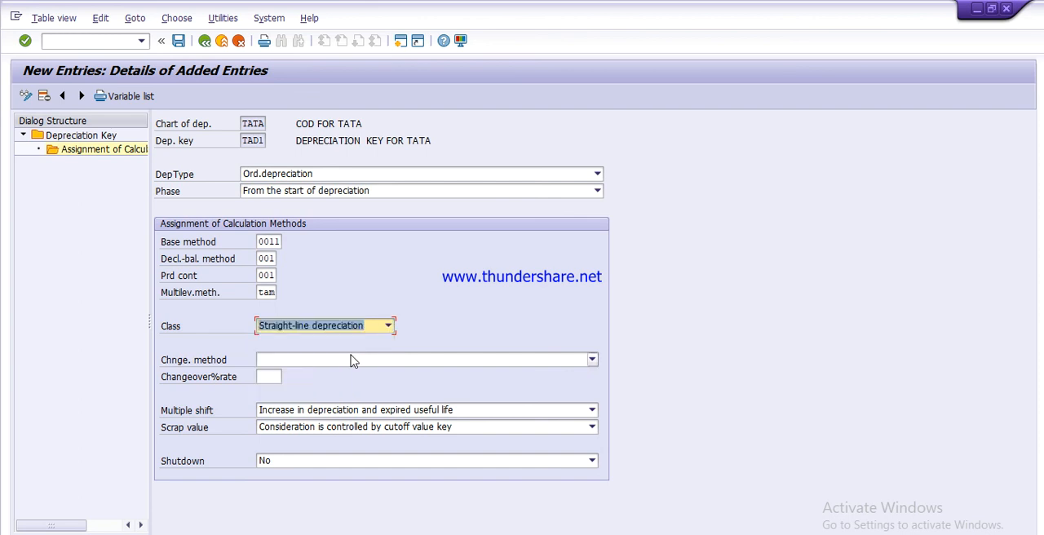
pyautogui.click(592, 361)
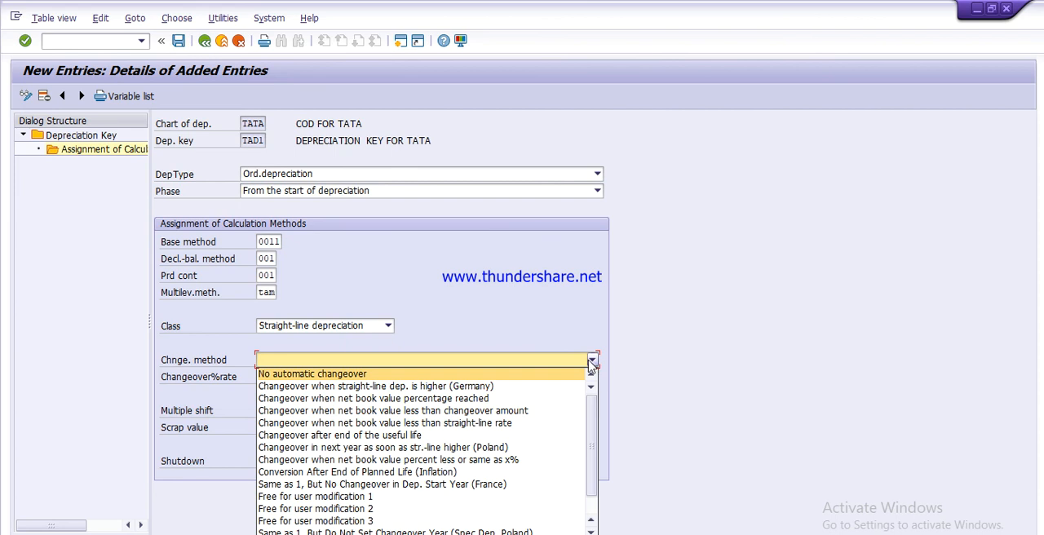
pyautogui.click(412, 375)
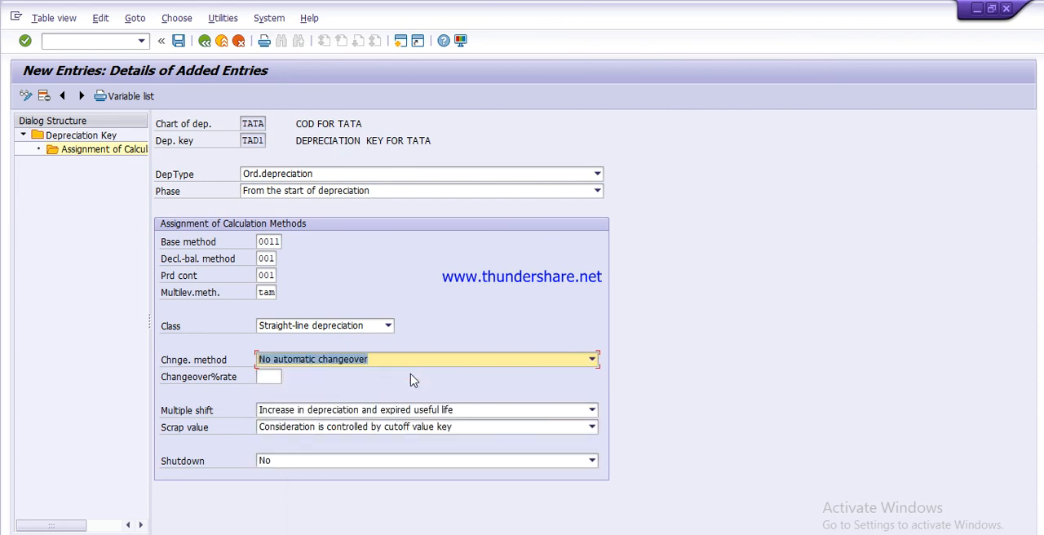
# Step: Save the calculation method assignment under the TATA PVT. LTD. customizing request and go back from the entry
pyautogui.click(179, 40)
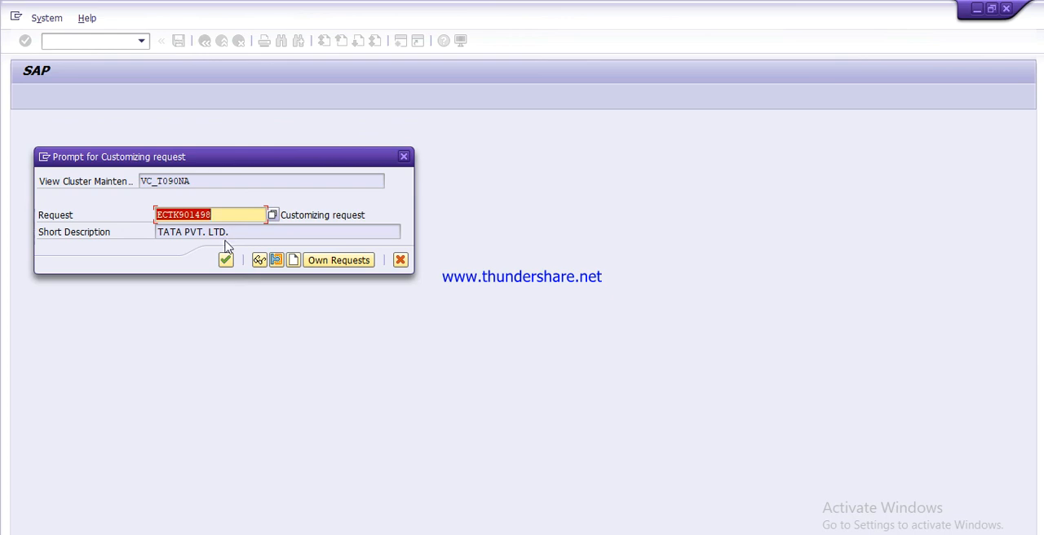
pyautogui.click(226, 260)
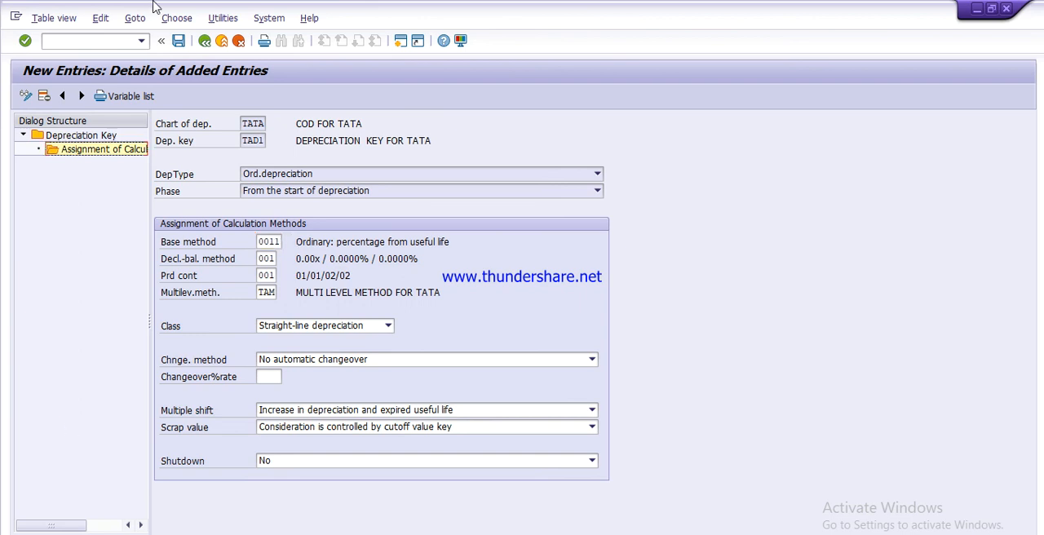
pyautogui.click(204, 41)
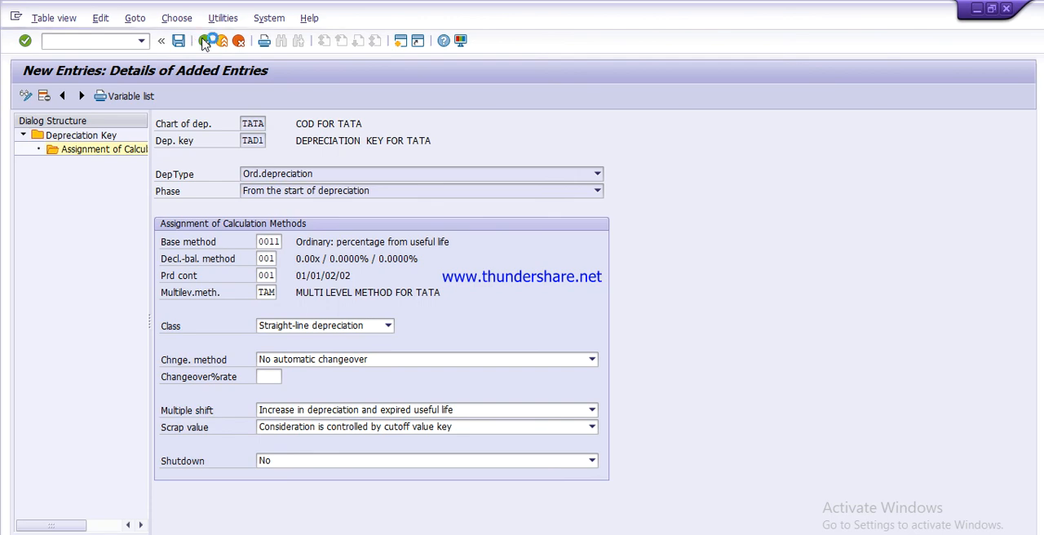
pyautogui.hotkey('alt', 'Tab')
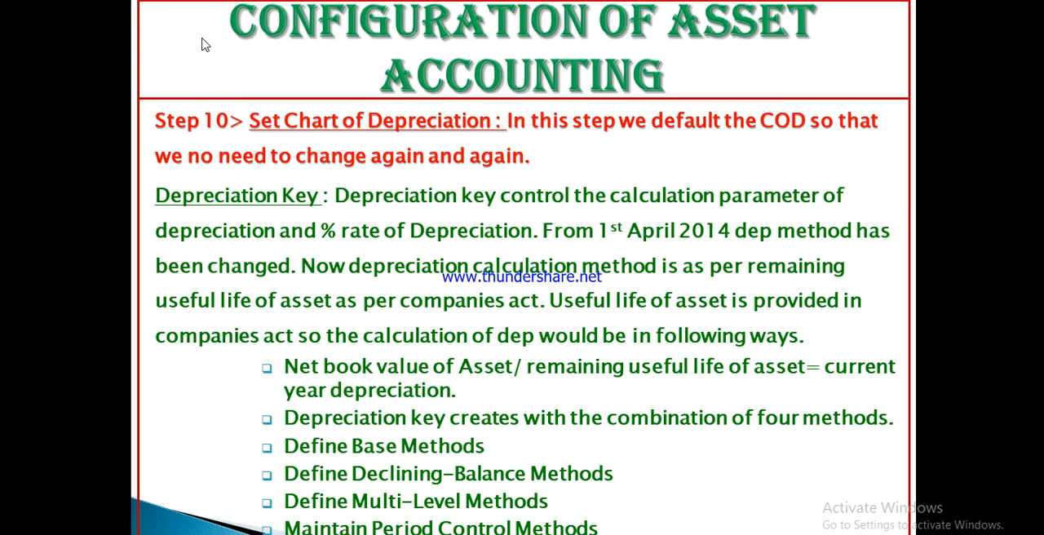
pyautogui.press('Right')
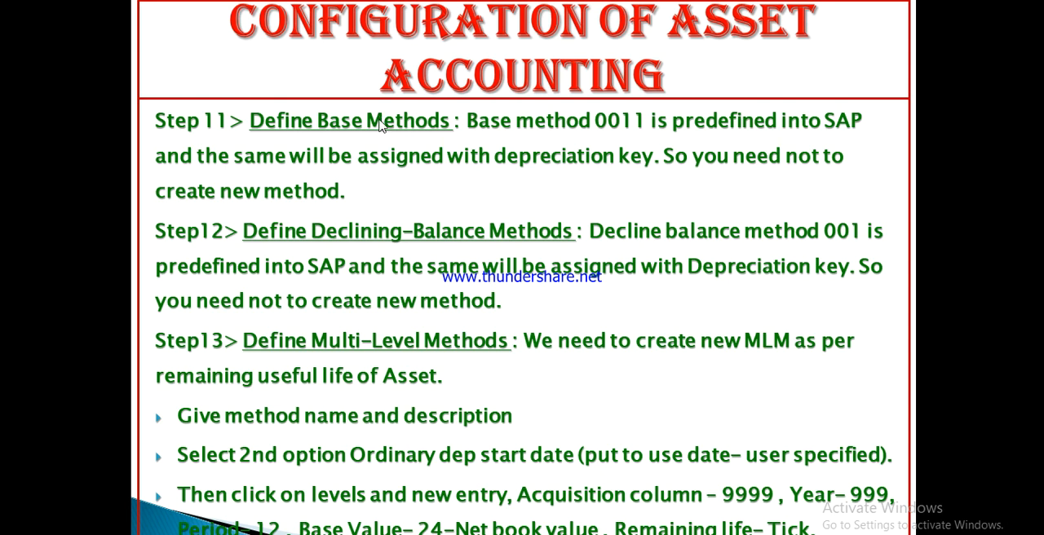
pyautogui.press('Right')
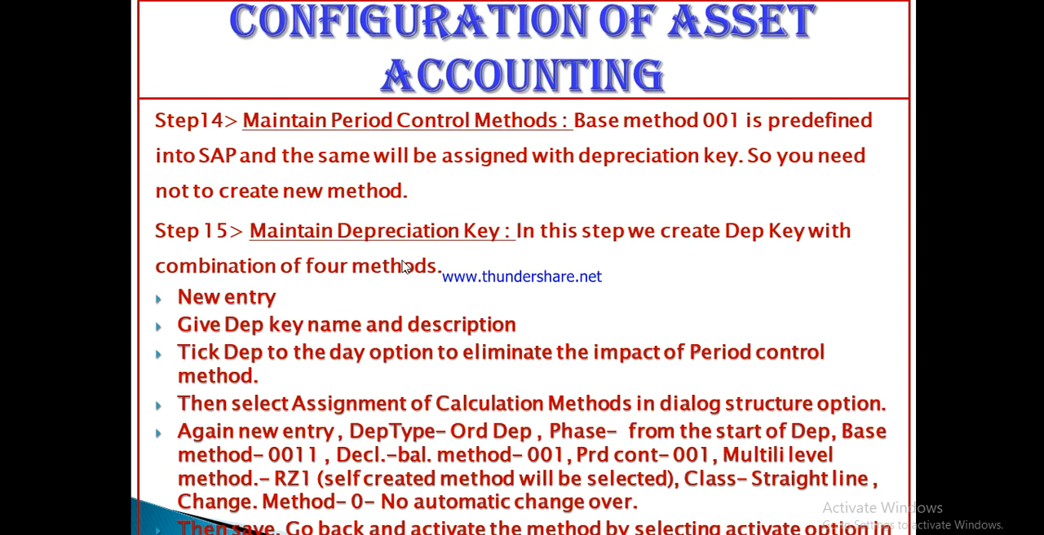